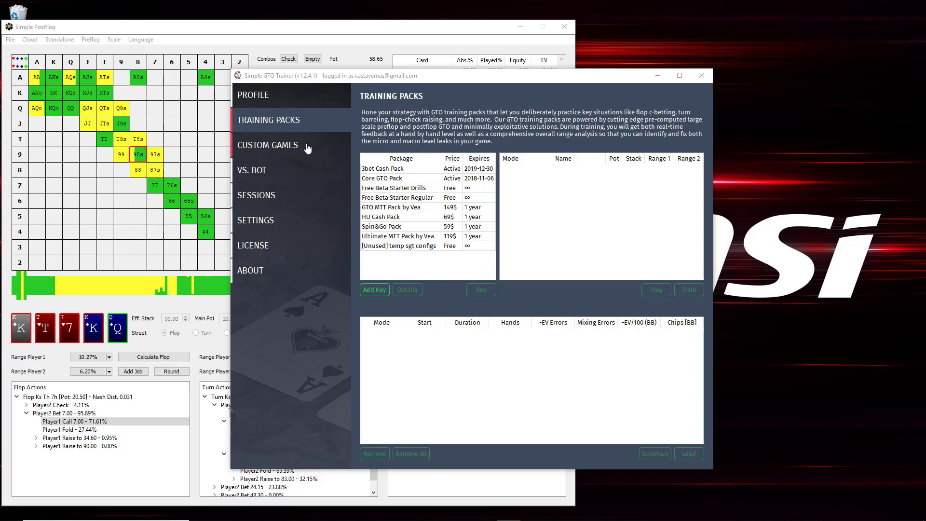
Look through the license, custom games, sessions and application settings pages
click(264, 248)
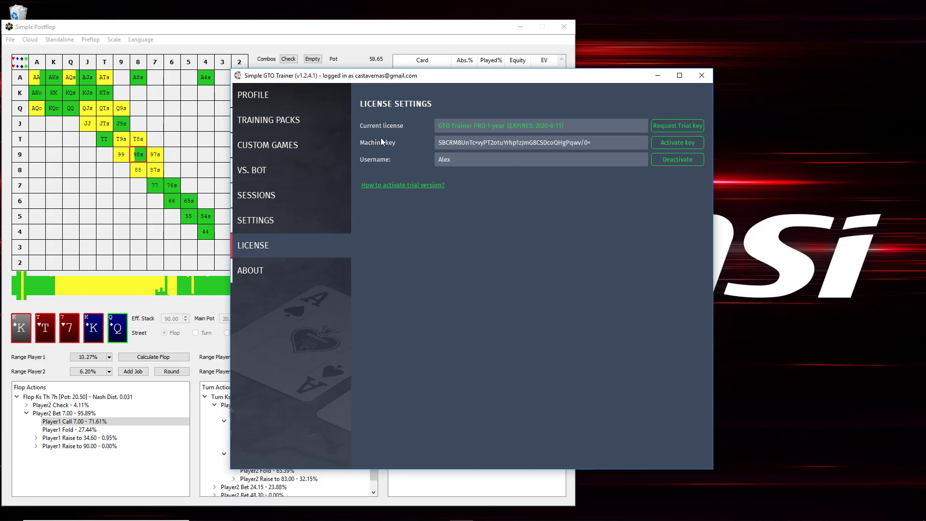
click(305, 150)
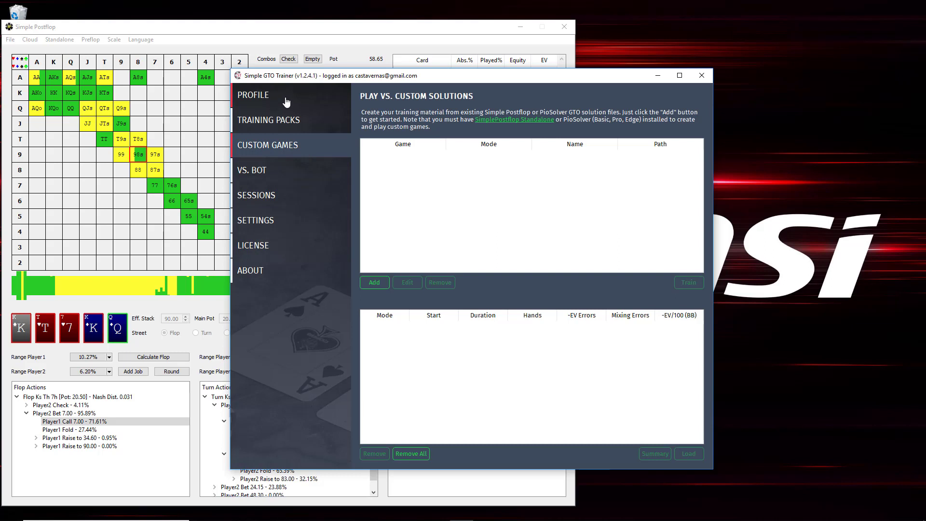
click(256, 207)
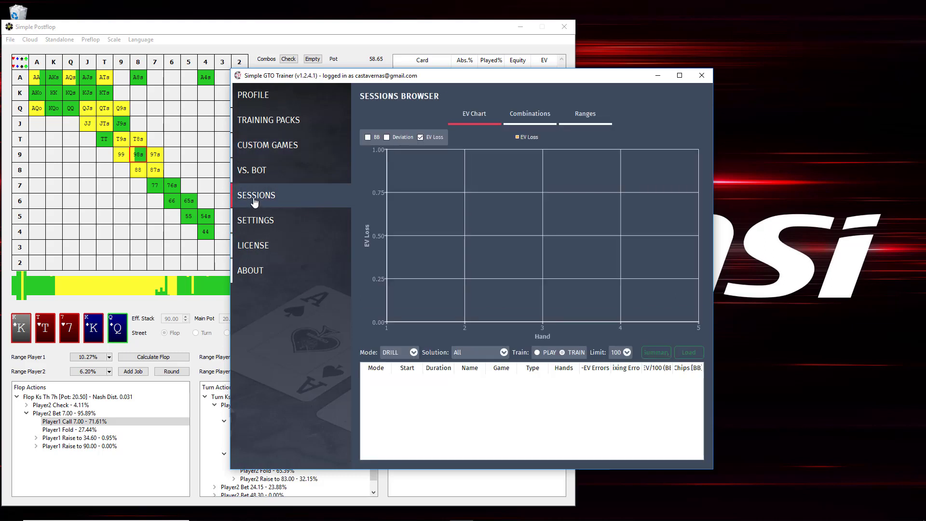
click(263, 230)
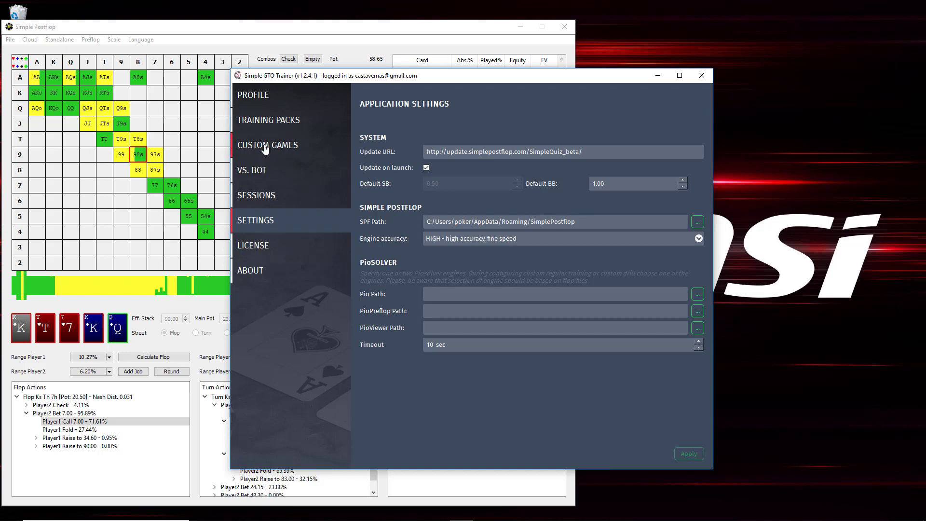
Start a new custom solution in Regular Training mode
click(265, 149)
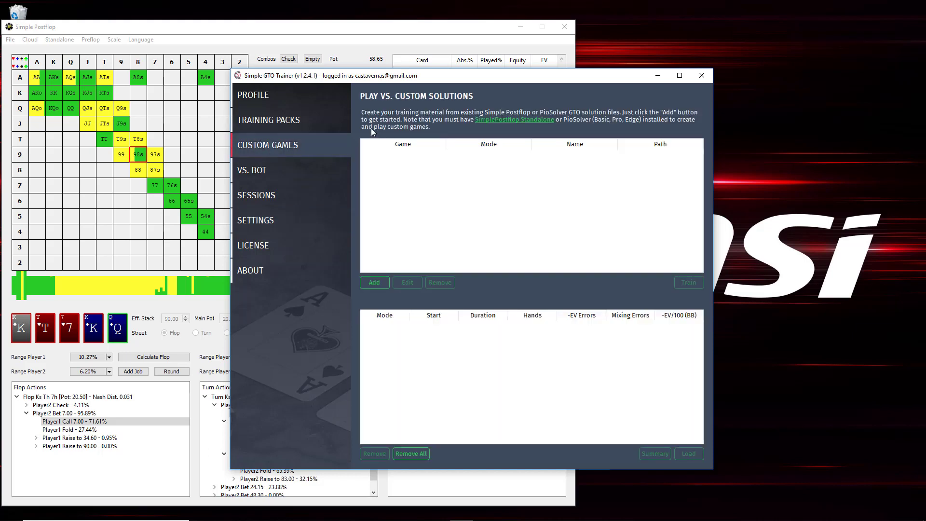
click(388, 283)
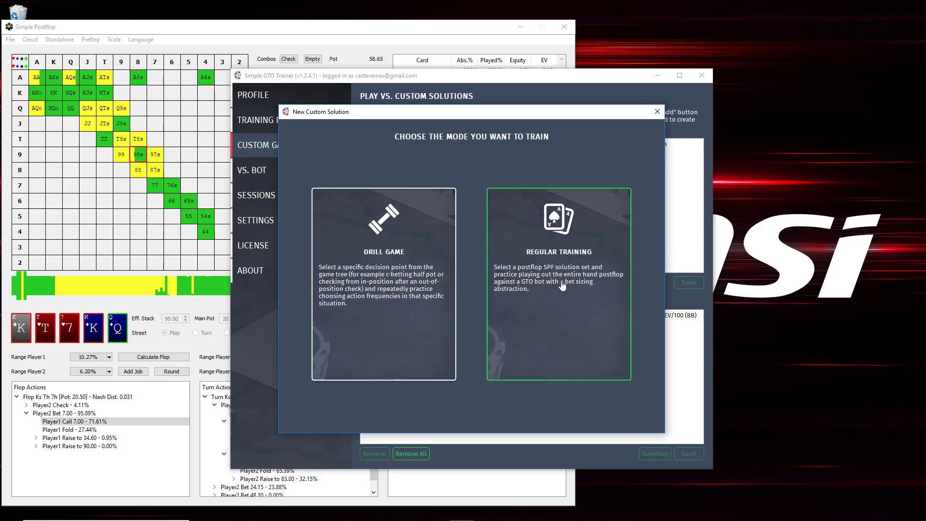
click(586, 293)
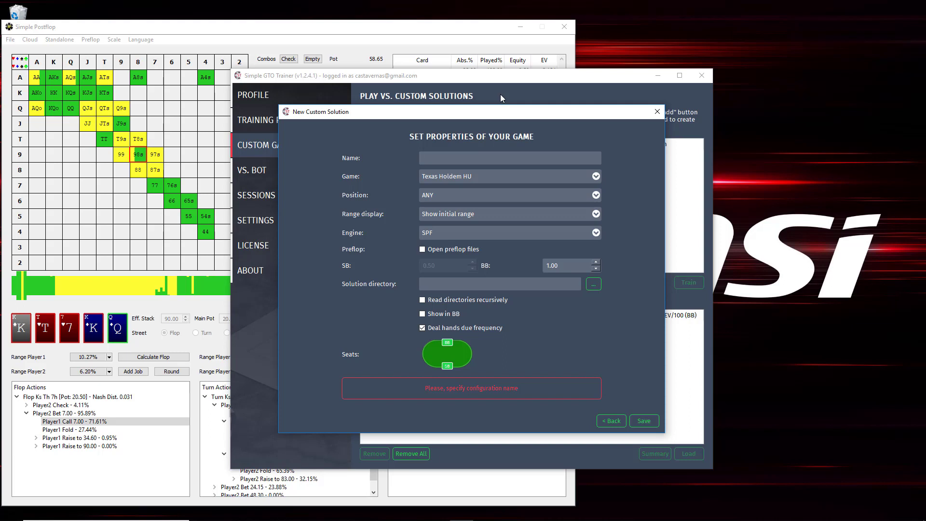
Name the custom game "pf demo" and leave its position set to ANY
text(pf demo)
click(526, 200)
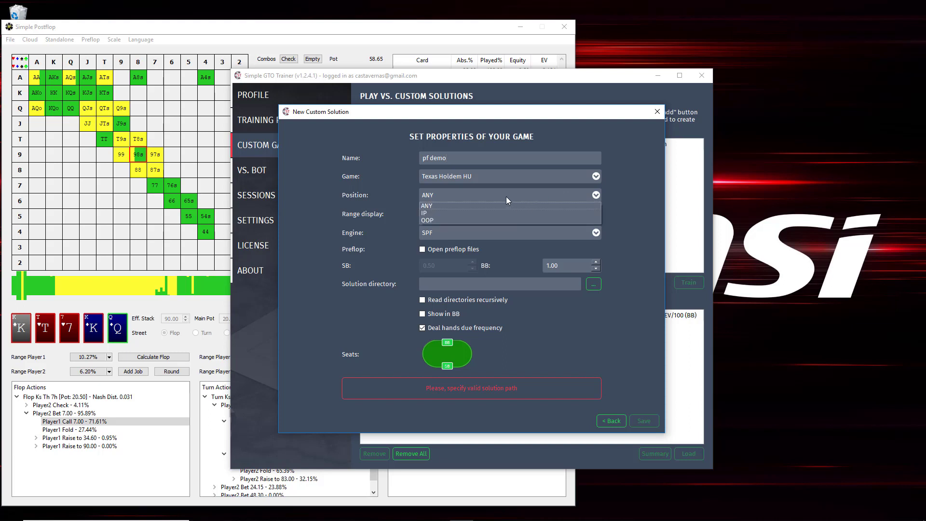
click(505, 196)
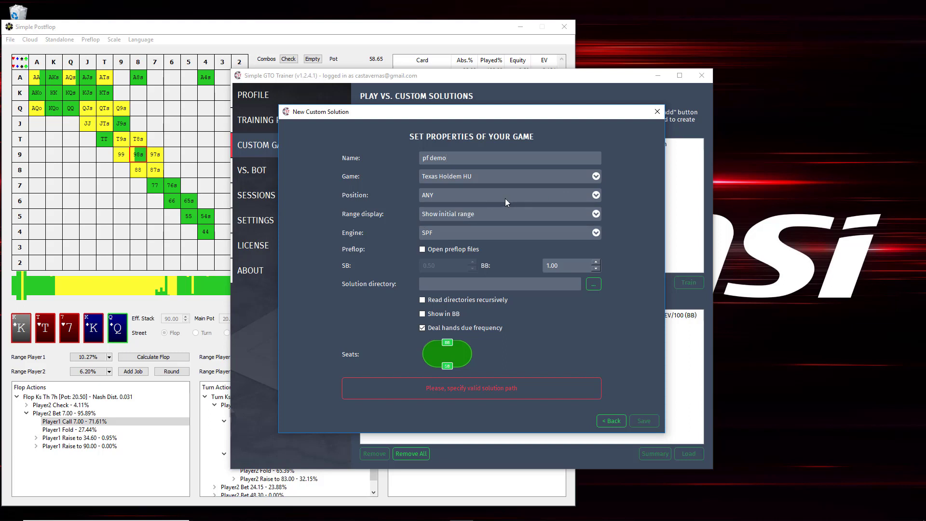
Enable opening preflop files and showing values in BB, and open the seats configuration
click(423, 250)
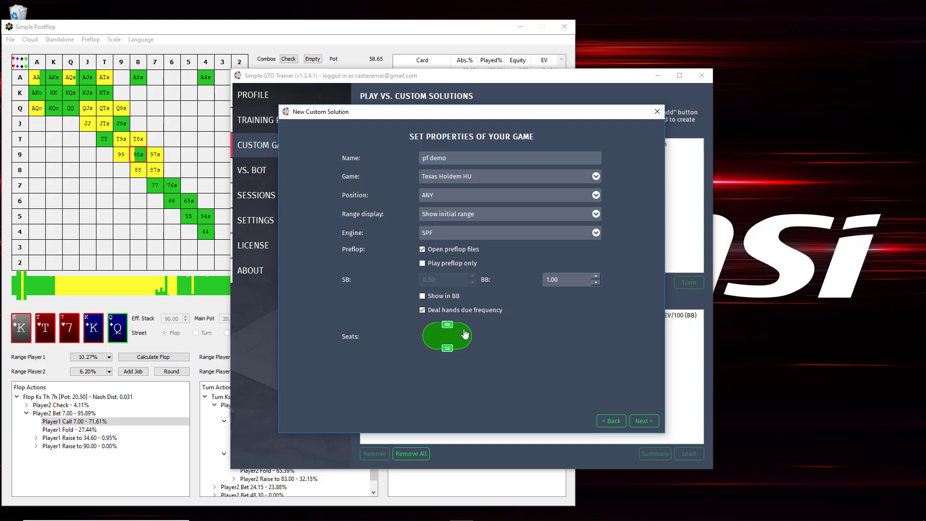
click(432, 298)
click(452, 338)
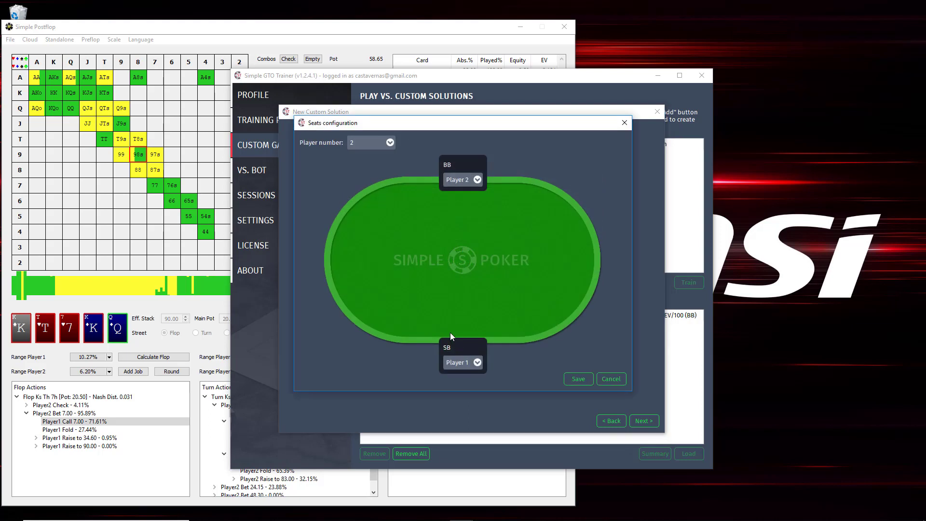
Set the table to 6 players and assign the active players to the BTN and BB seats
click(390, 143)
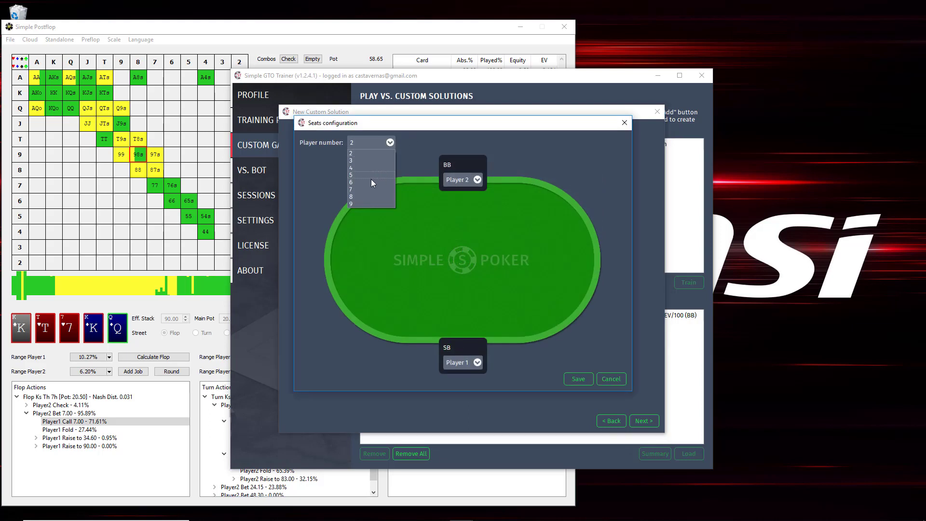
click(371, 182)
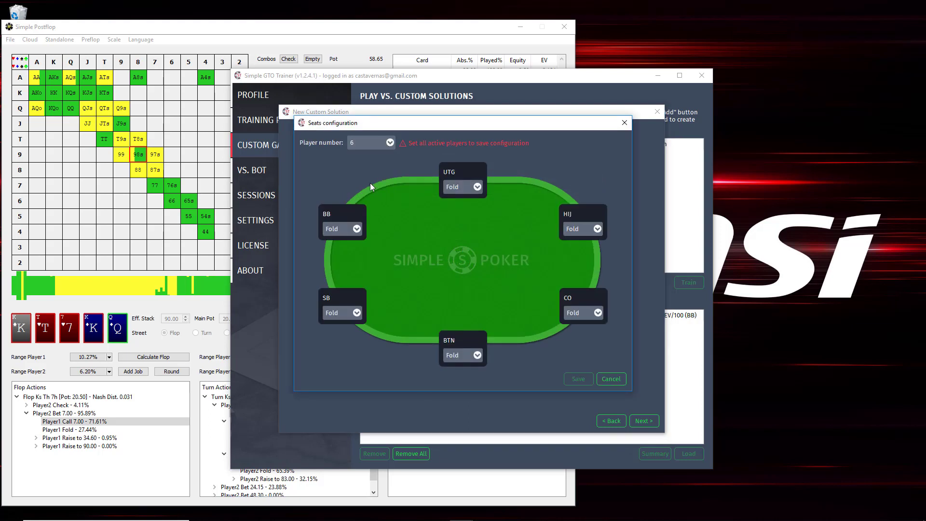
click(467, 355)
click(466, 370)
click(352, 224)
click(346, 247)
Save a 9-player table with Player 1 on BTN and Player 2 on BB, and advance to the preflop file list
click(388, 143)
click(372, 203)
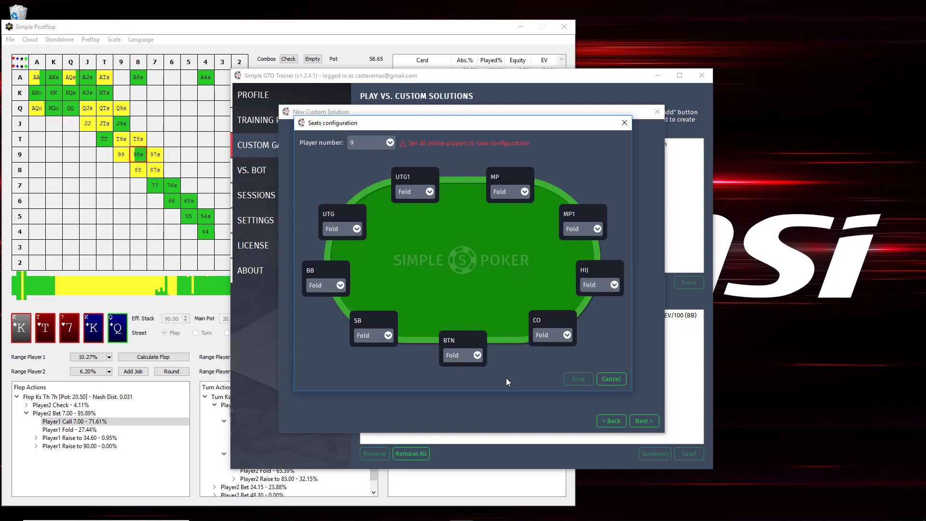
click(466, 367)
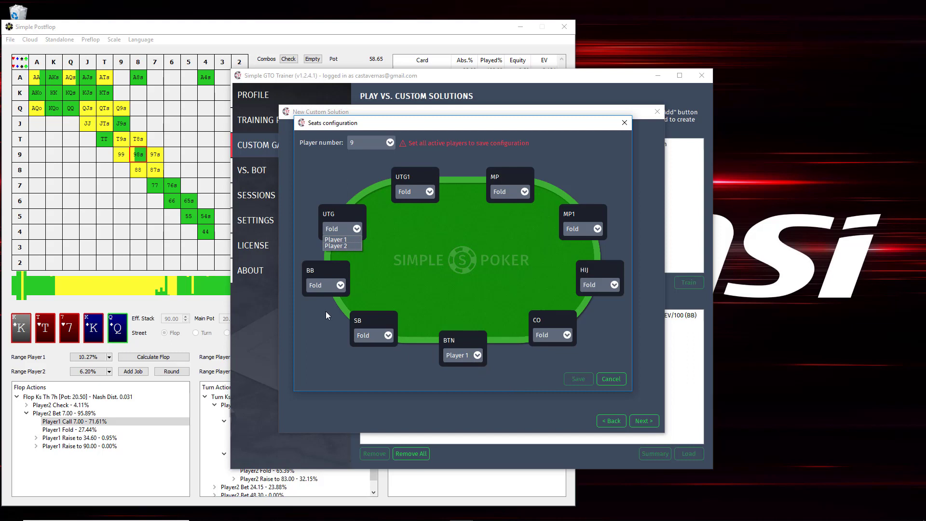
click(343, 284)
click(343, 284)
click(331, 302)
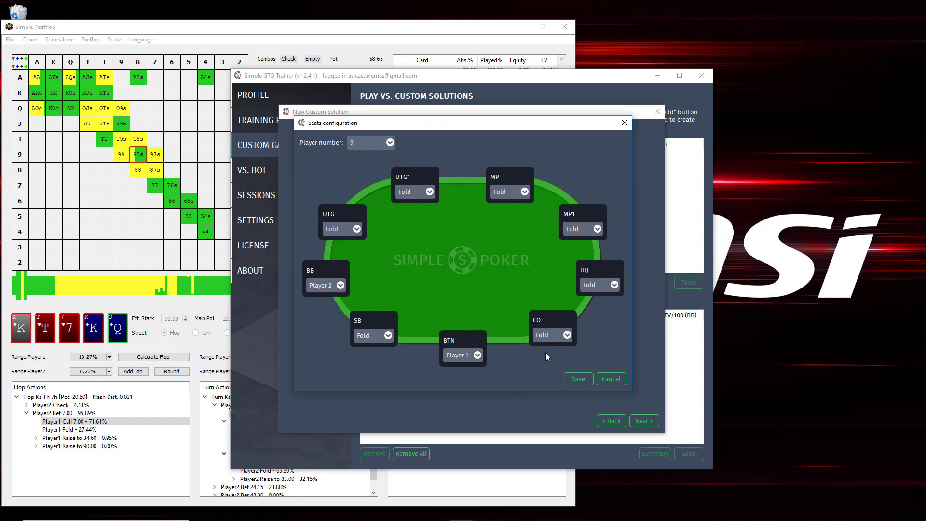
click(573, 380)
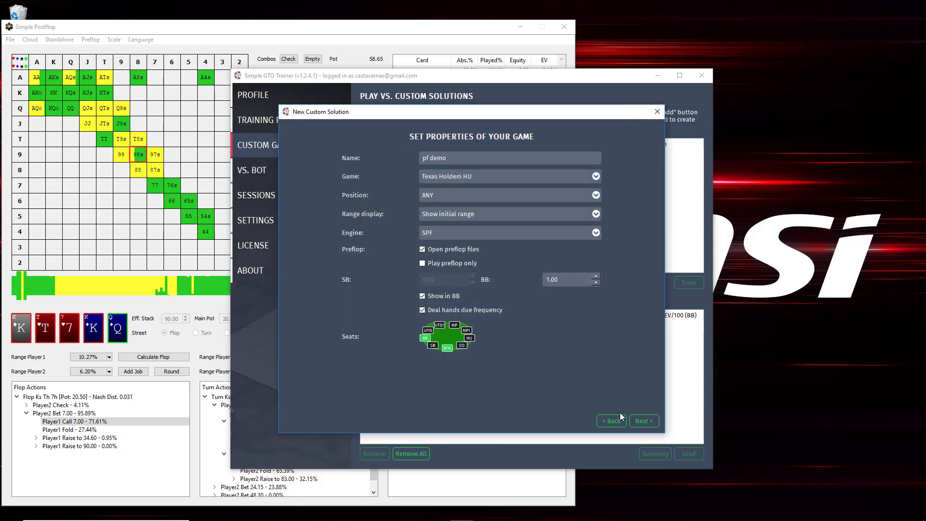
click(639, 421)
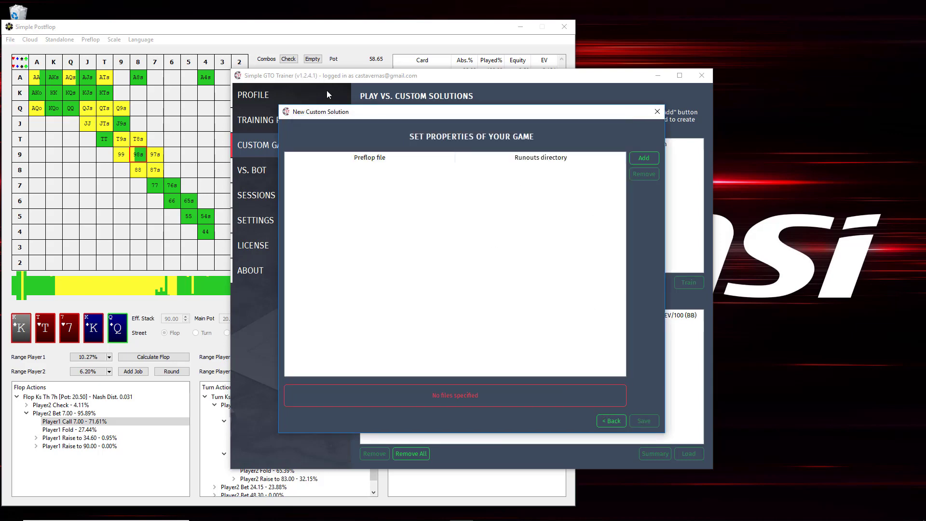
Switch to Simple Postflop and view the Save Situation dialog of its HU Preflop window without saving
click(173, 39)
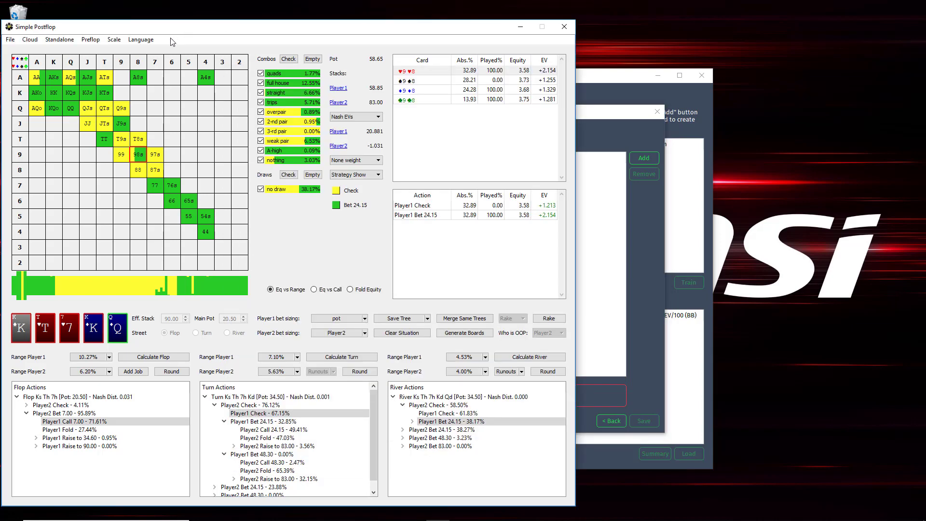
click(91, 39)
click(101, 57)
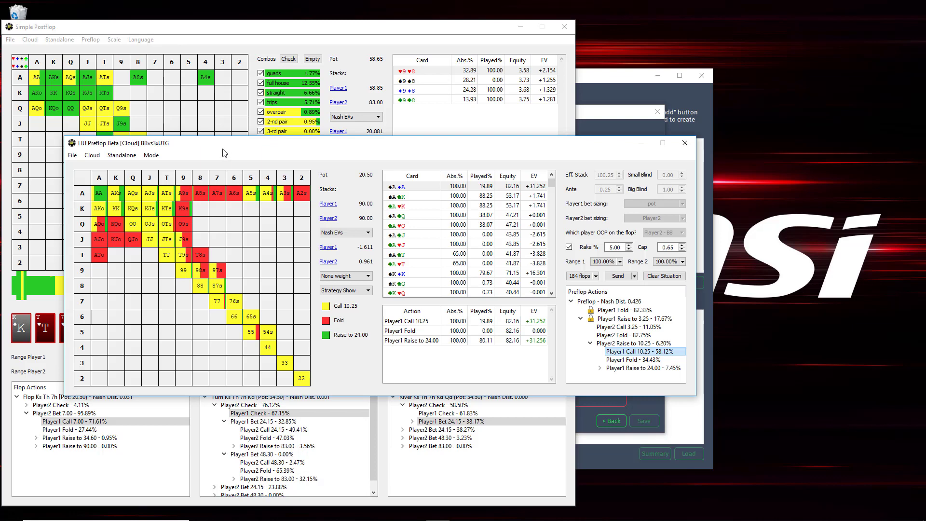
click(72, 155)
click(82, 181)
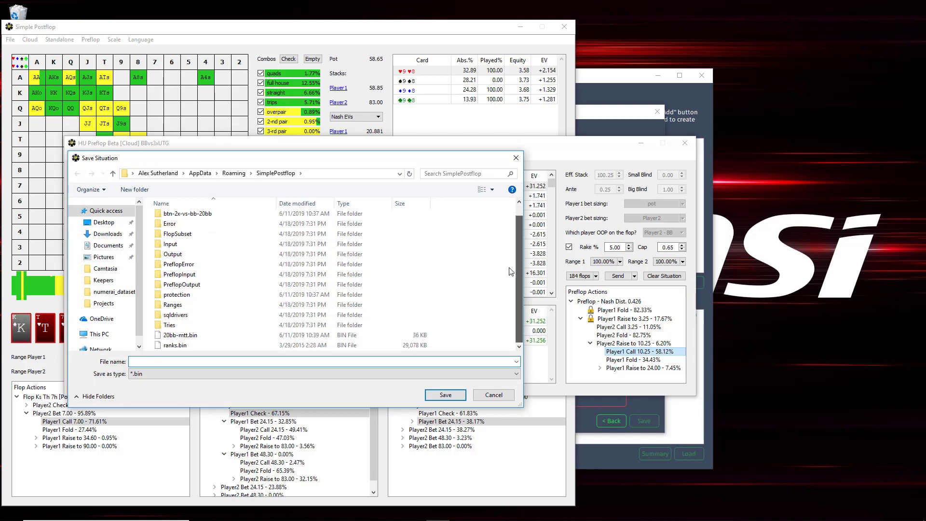
scroll(413, 304, down, 1)
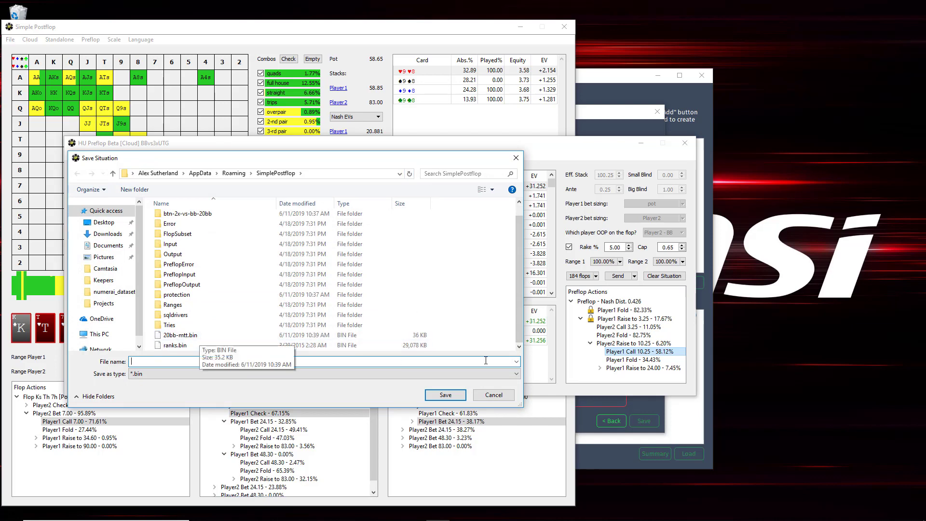
click(501, 397)
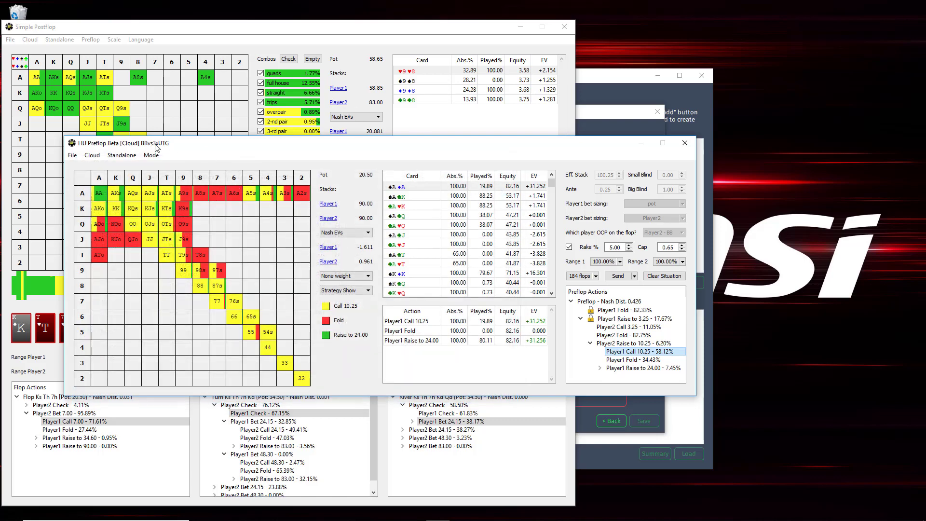
Examine the cloud preflop situations and the flop download option for tipton_25, and close the list
click(92, 155)
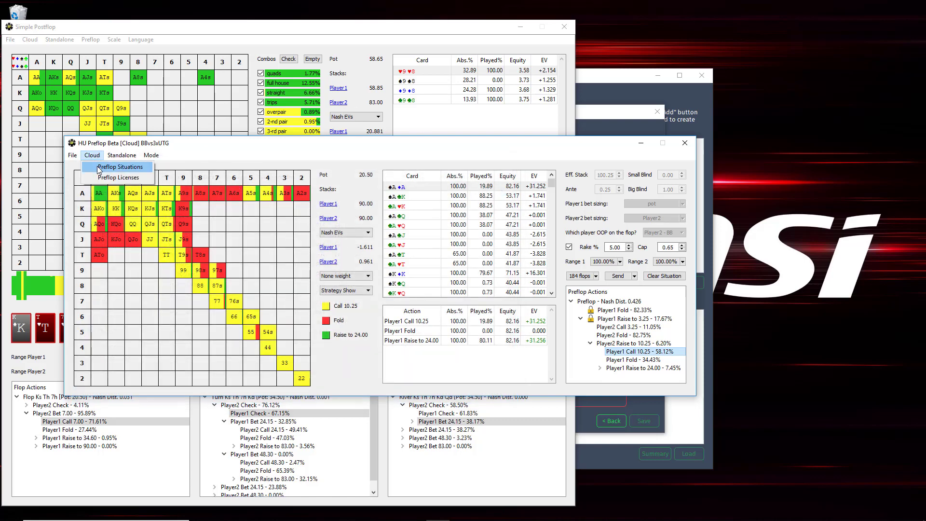
click(119, 167)
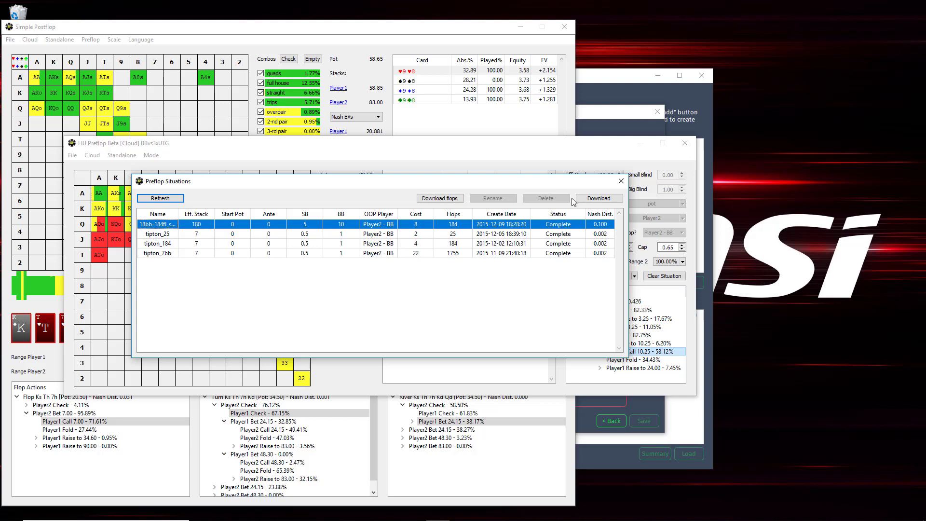
click(373, 234)
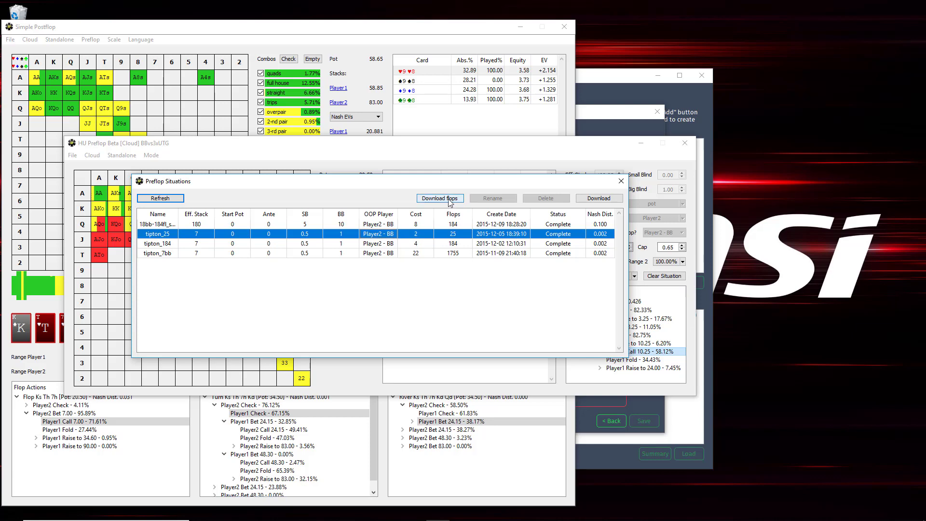
click(621, 183)
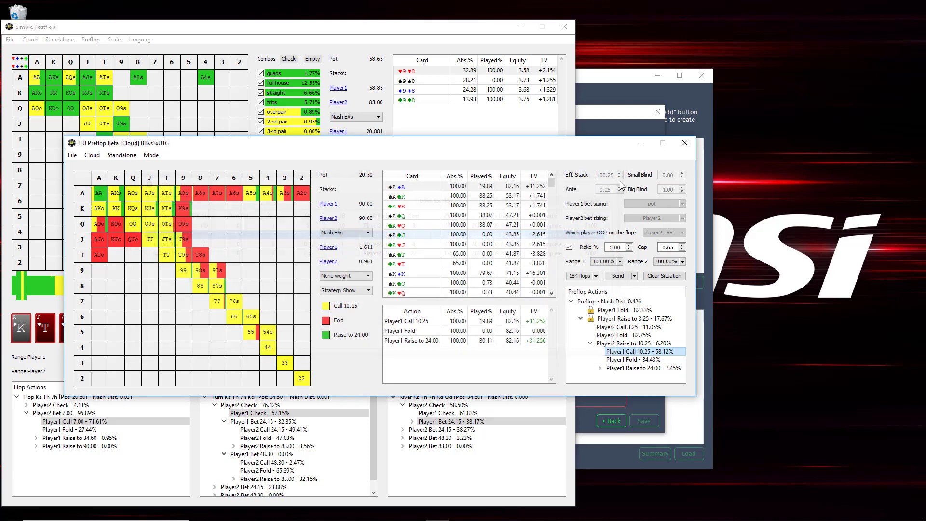
Switch back to Simple GTO Trainer and add an entry with 20bb-mtt.bin from the SimplePostflop folder as its preflop file
click(637, 394)
click(645, 158)
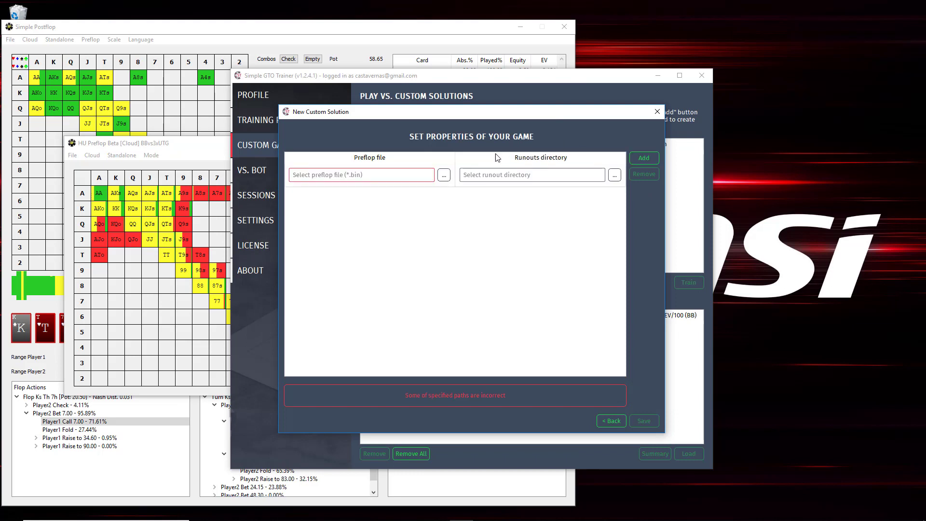
click(443, 175)
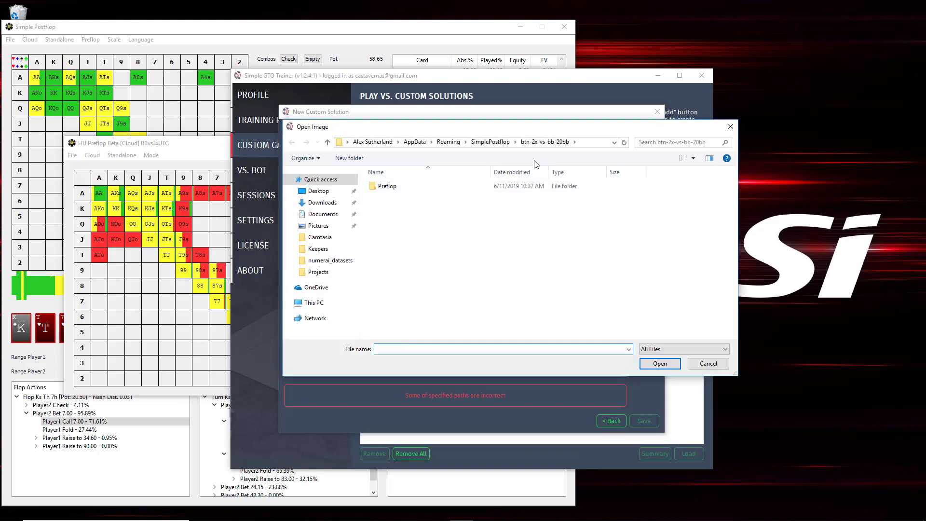
click(405, 318)
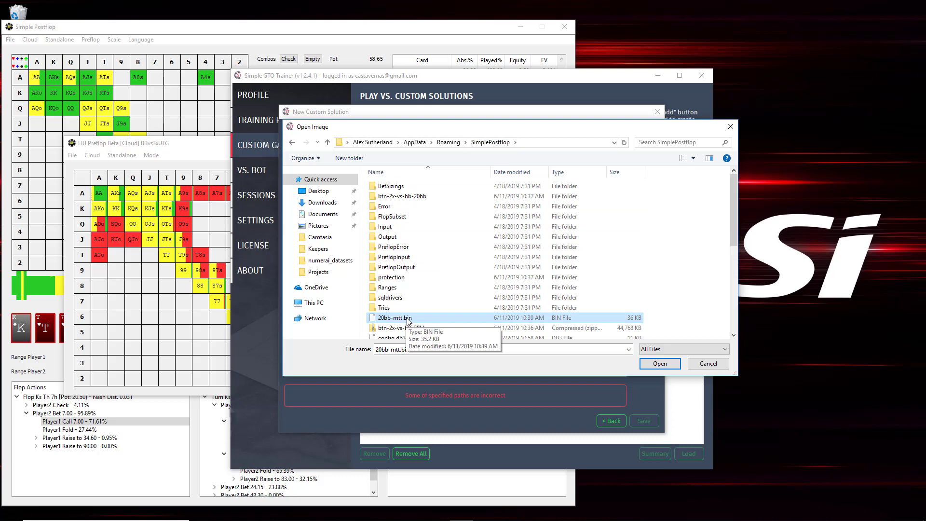
double_click(407, 319)
Set the runouts directory to the Preflop folder inside btn-2x-vs-bb-20bb and save the custom game
click(614, 175)
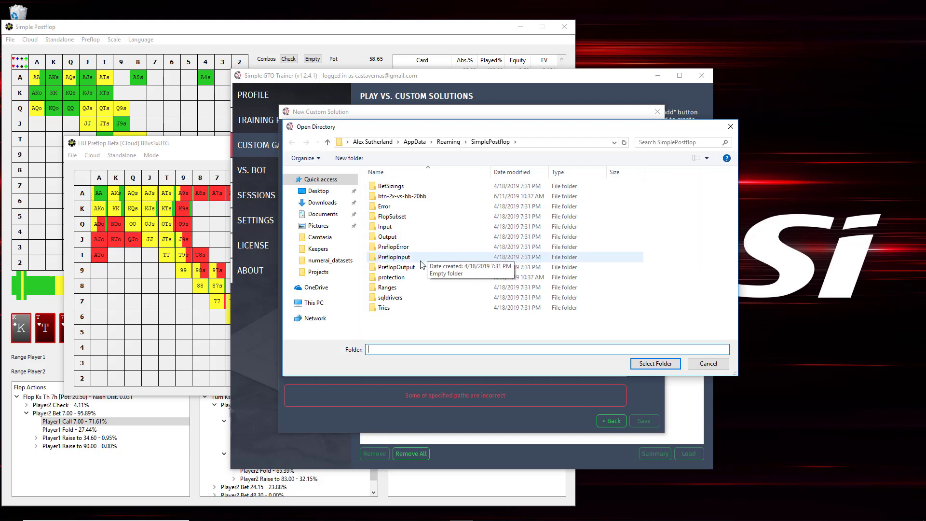
click(417, 197)
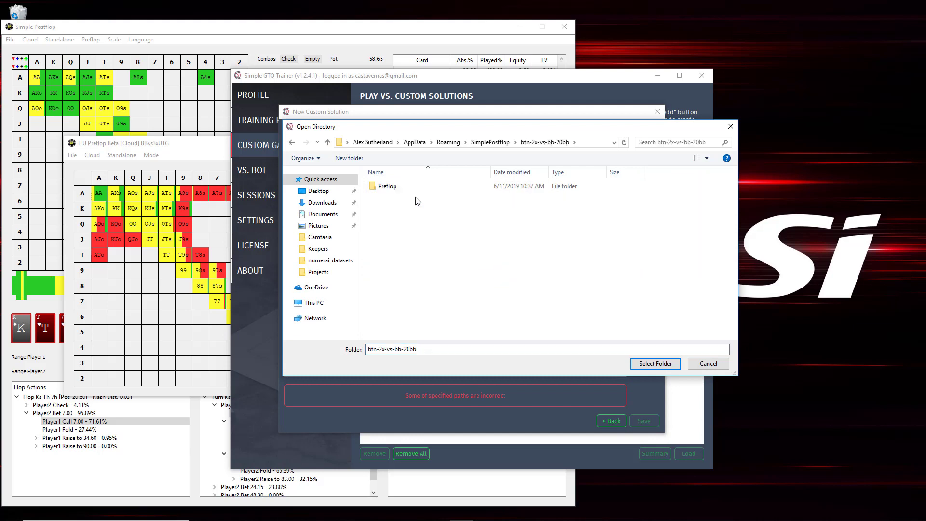
click(393, 190)
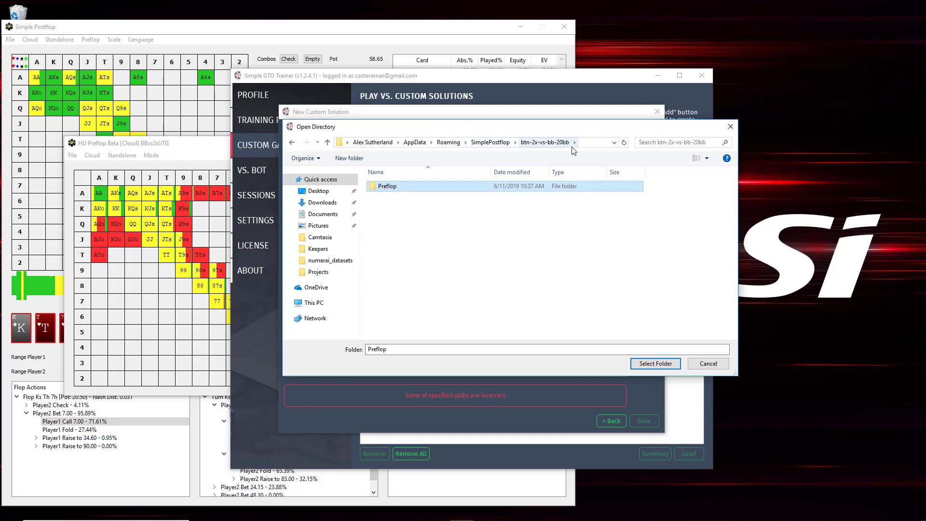
click(642, 366)
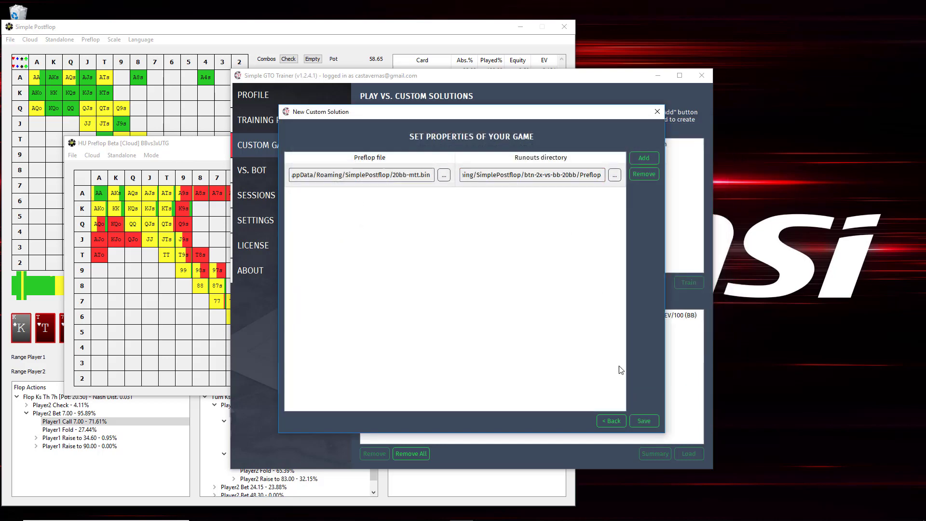
click(645, 423)
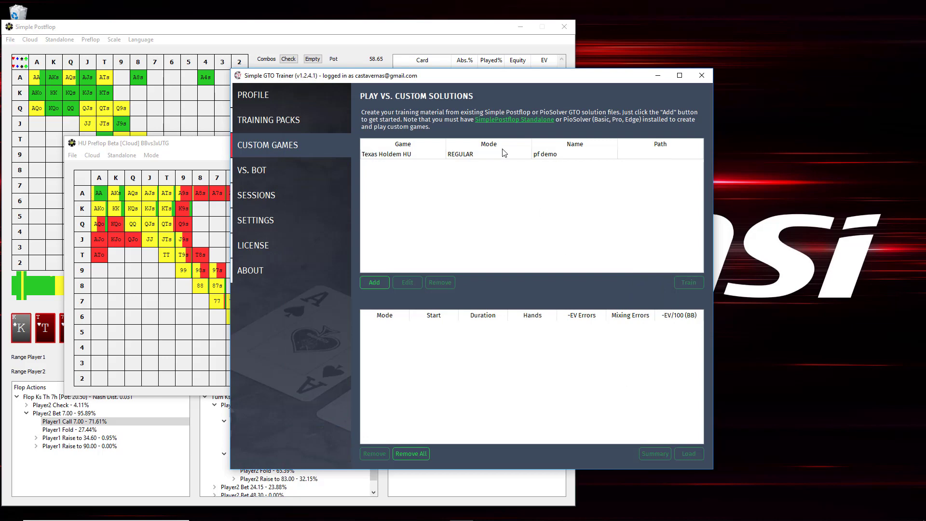
Start a training session on the pf demo custom game and maximize its table window
click(473, 155)
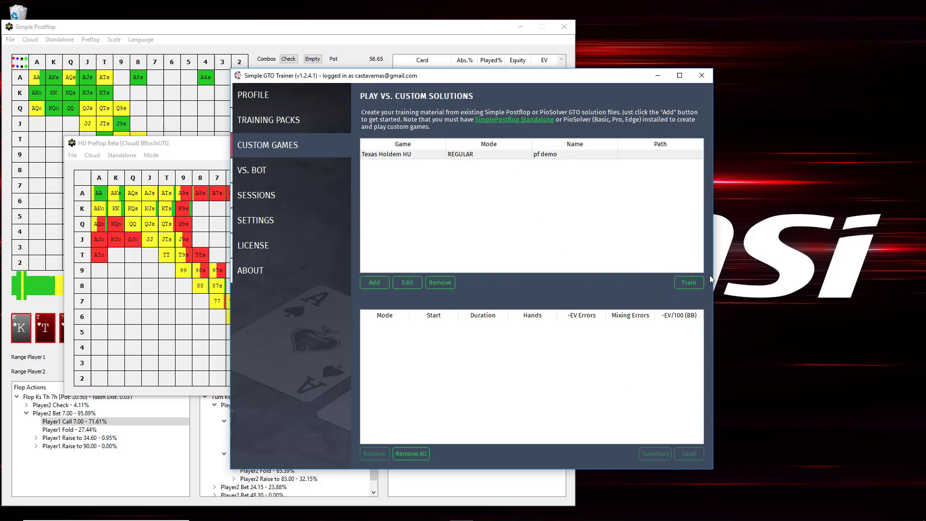
click(685, 289)
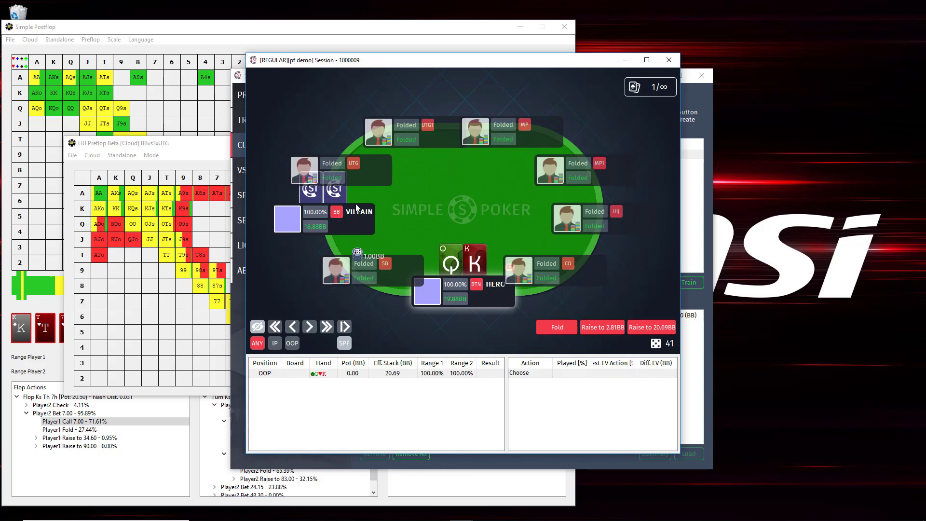
click(649, 59)
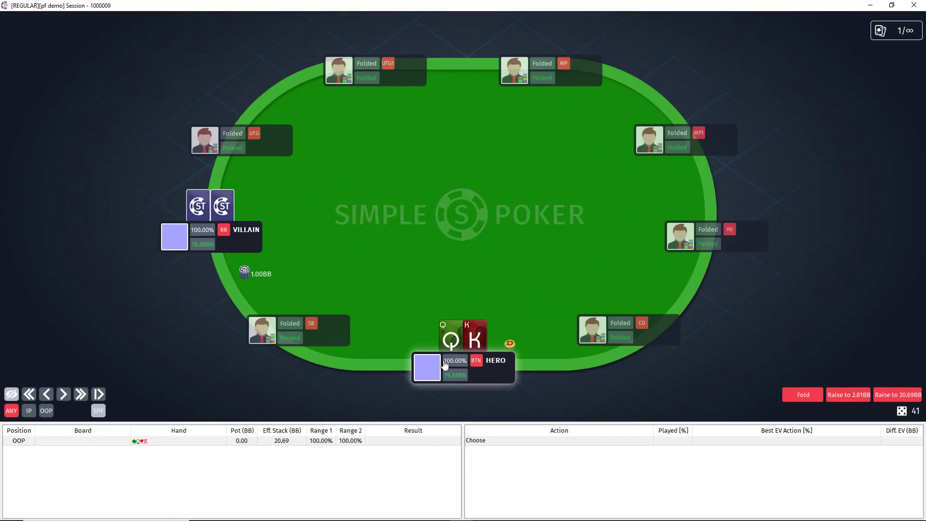
Raise the queen-king hand on the button to 20.69BB and continue past the finished hands to the third one
click(879, 395)
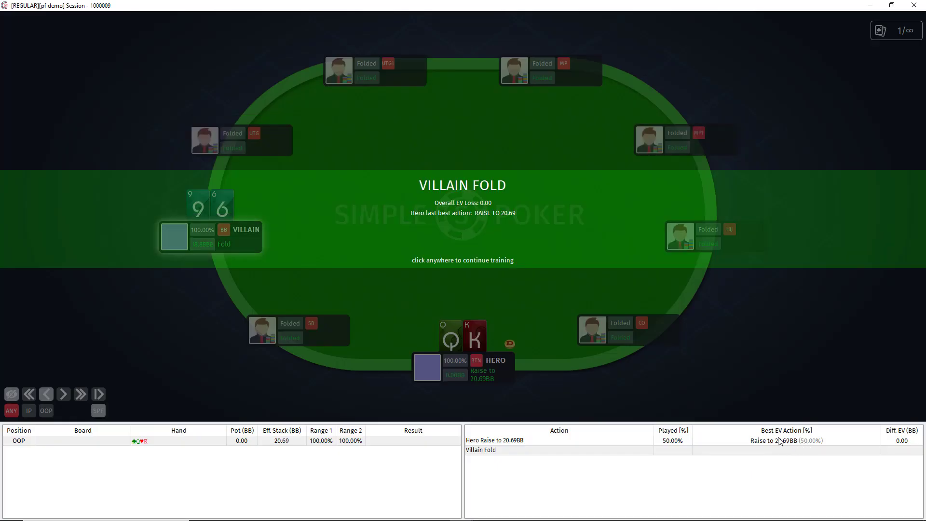
click(488, 223)
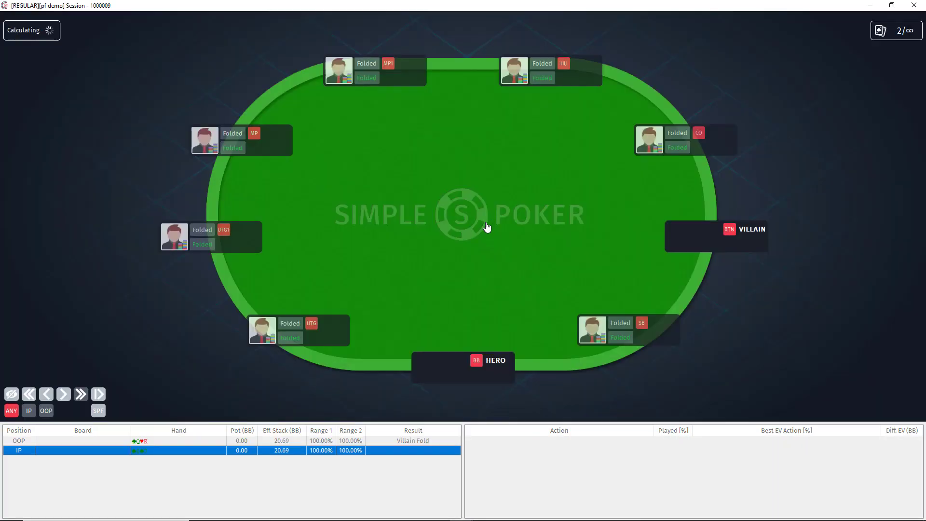
click(487, 225)
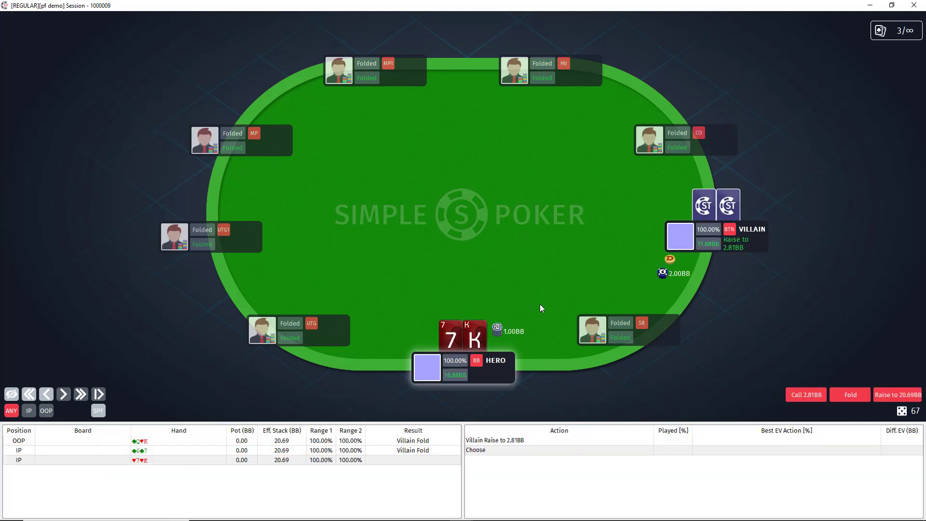
Play the king-seven hand by calling 2.81BB, checking the flop and calling the 1.85BB bet, and close the training session
click(803, 396)
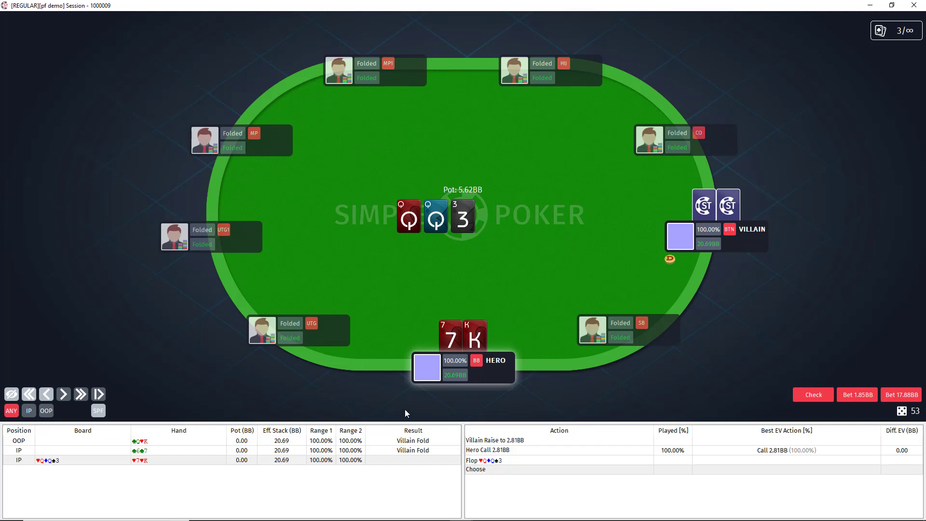
click(810, 395)
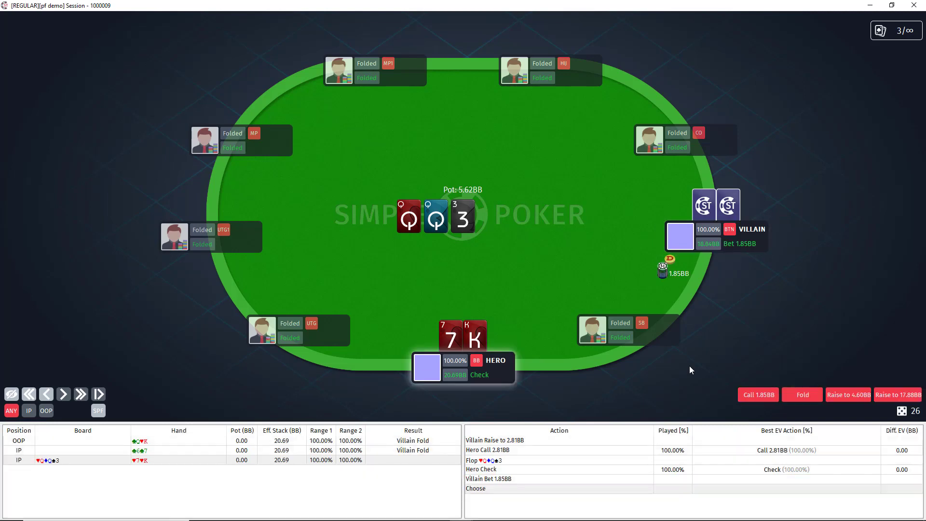
click(755, 395)
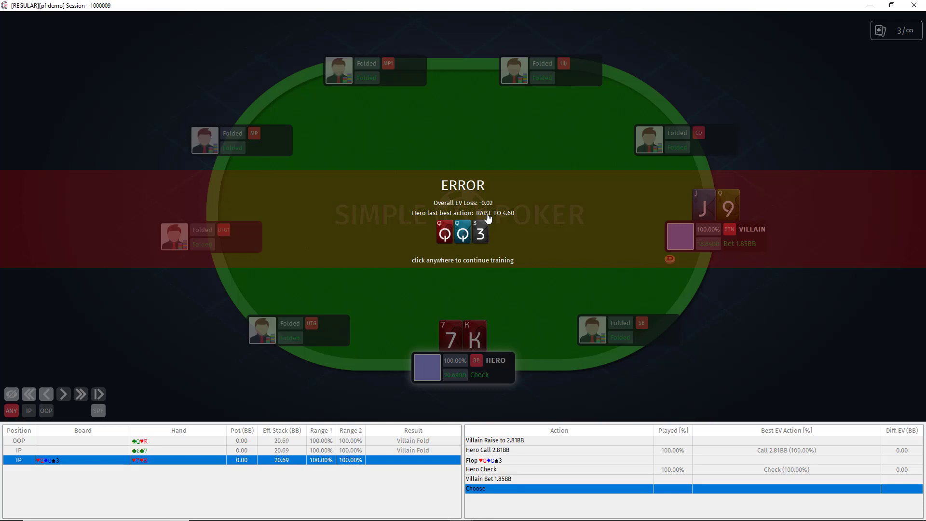
click(540, 208)
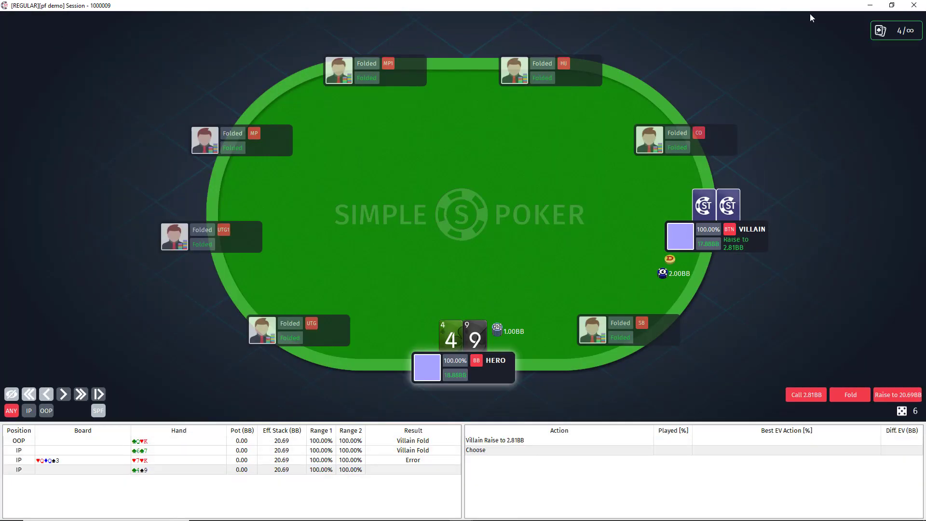
click(891, 5)
click(668, 60)
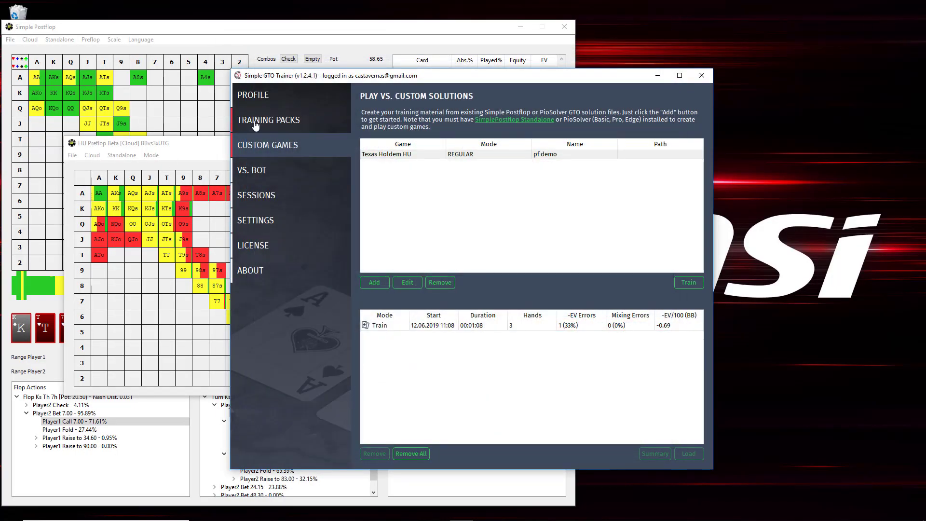
Start the regular CO vs BB 33% c-bet game from the 3bet Cash Pack training pack in Play mode
click(270, 128)
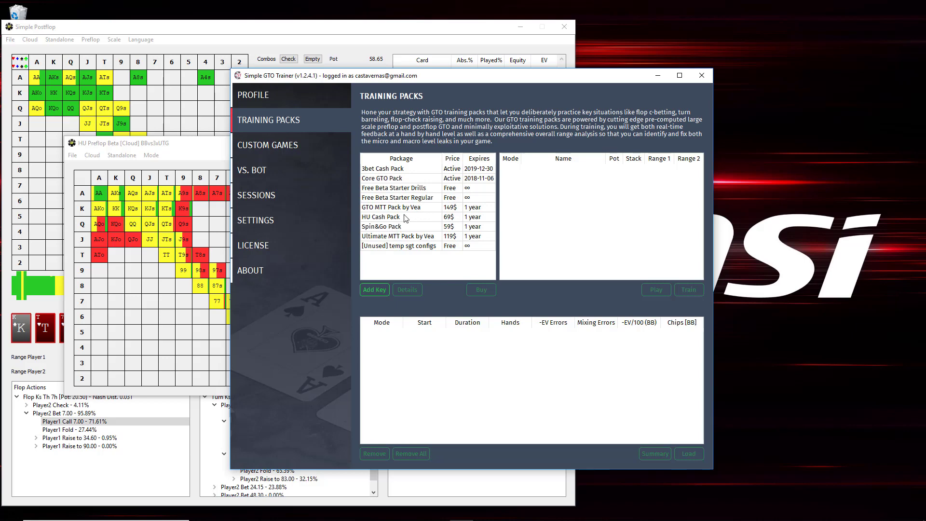
click(397, 172)
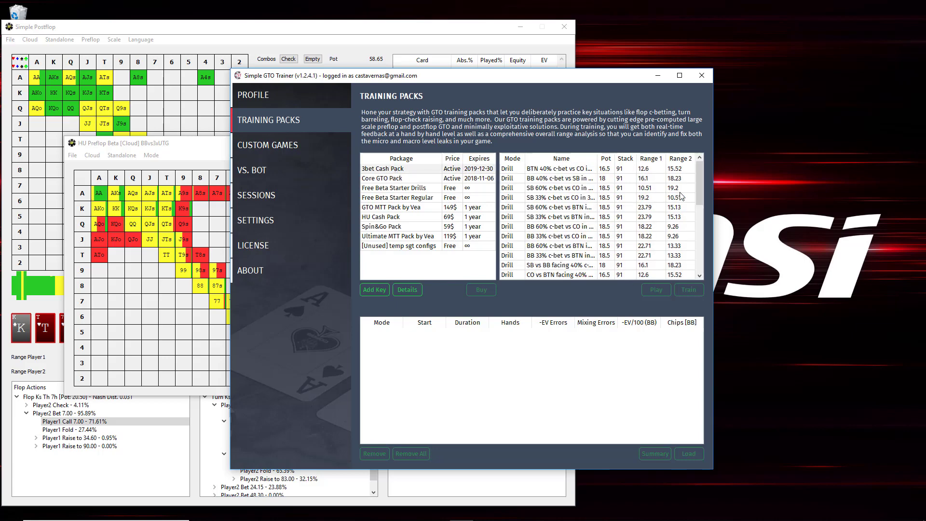
drag(699, 195, 696, 260)
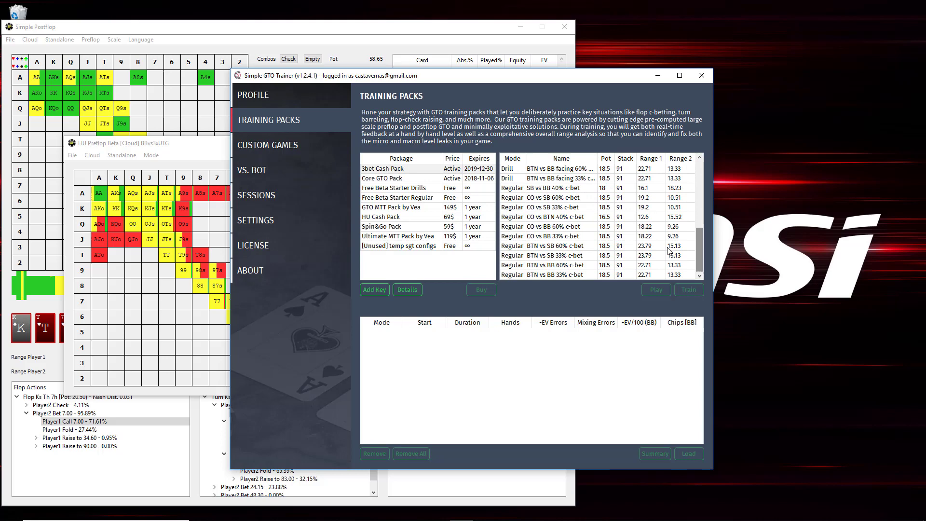
click(585, 247)
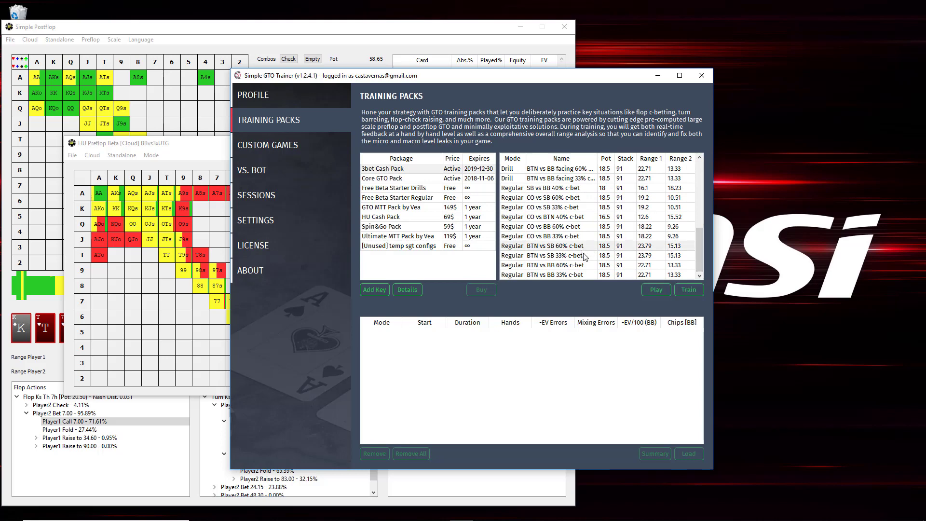
click(540, 237)
click(649, 289)
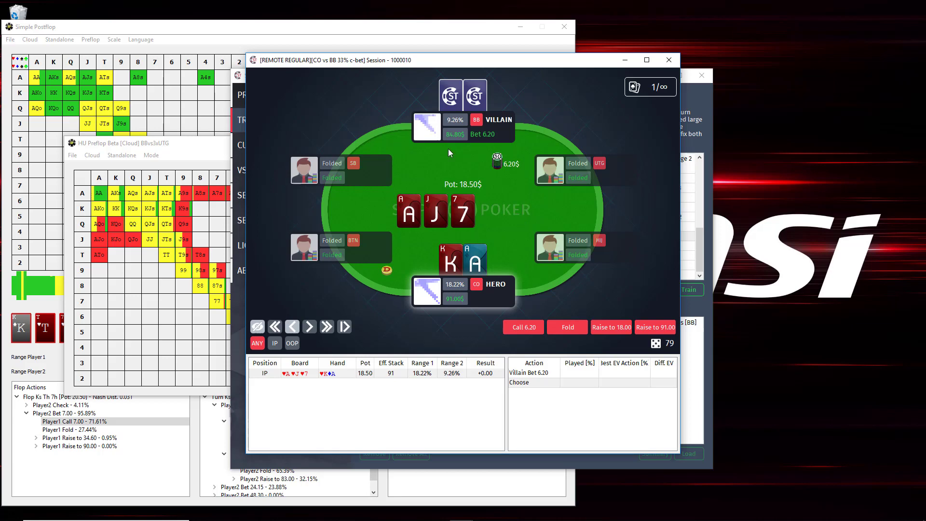
Play the ace-king hand by calling the 6.20 flop bet and checking turn and river, and continue to the second hand
click(520, 328)
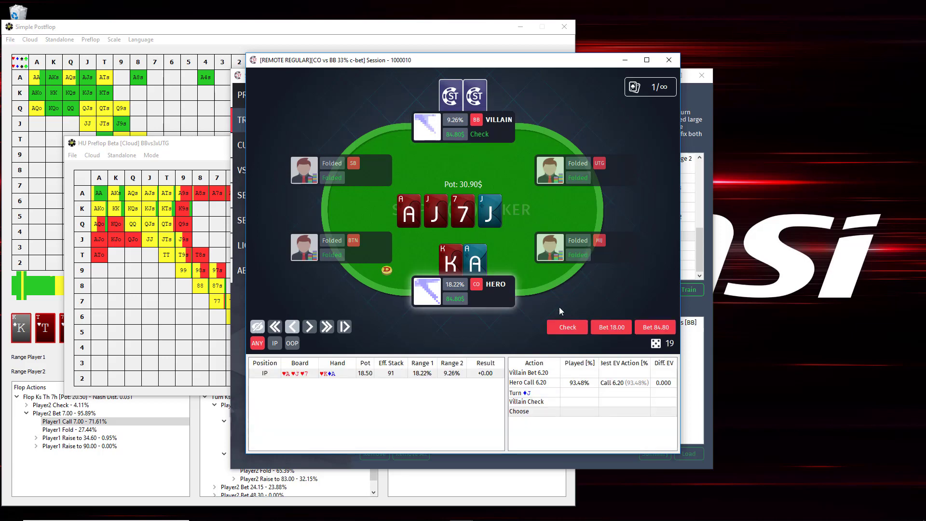
click(566, 334)
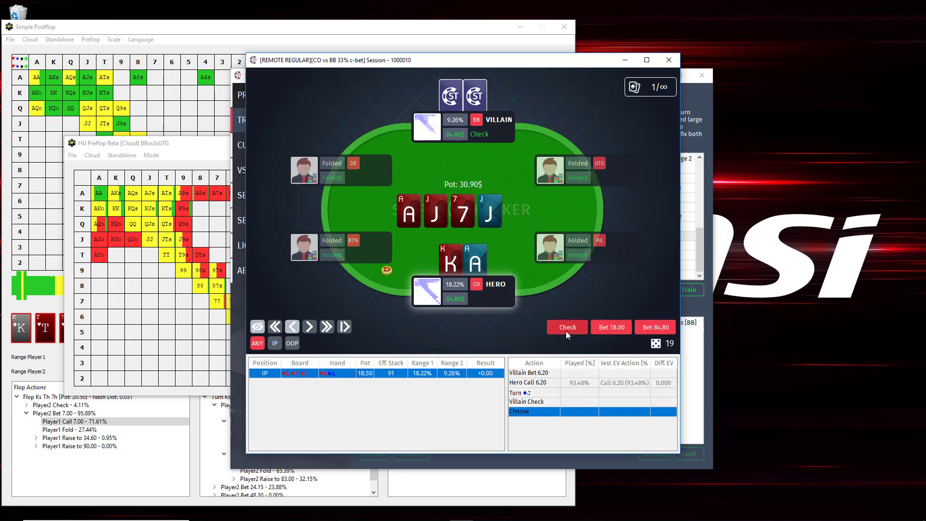
click(563, 331)
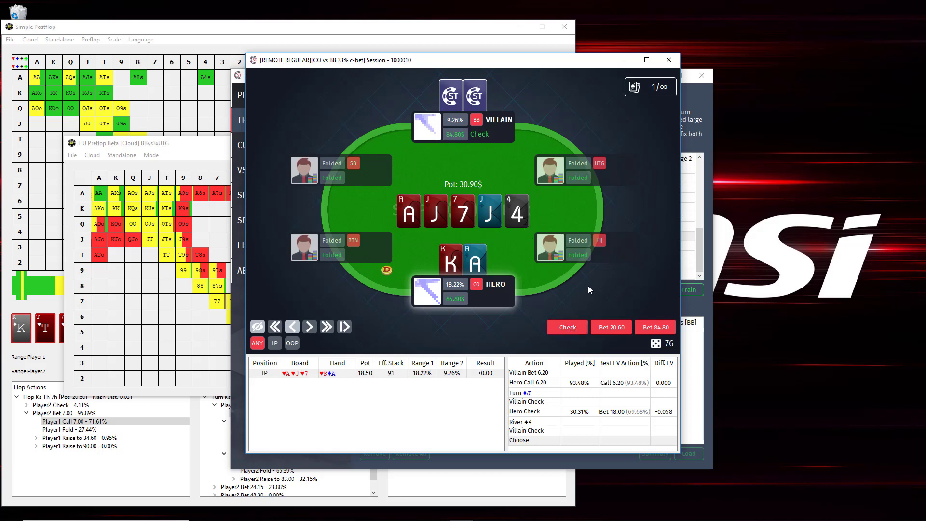
click(569, 328)
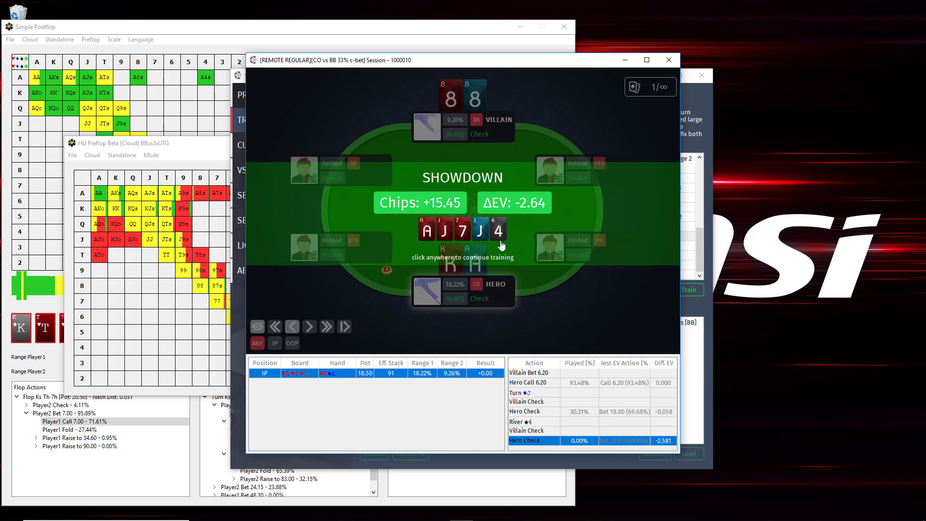
click(540, 281)
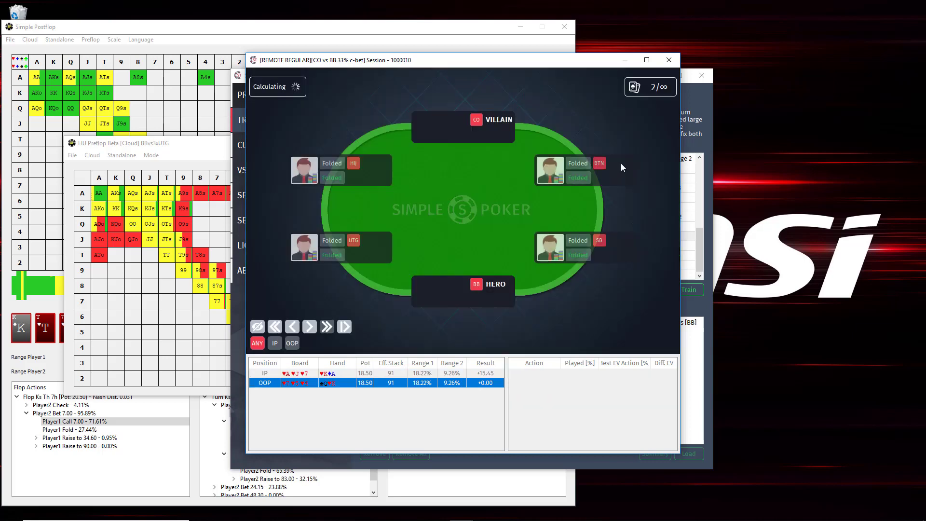
Review the session summary of the CO vs BB 33% c-bet game and end the session
click(643, 88)
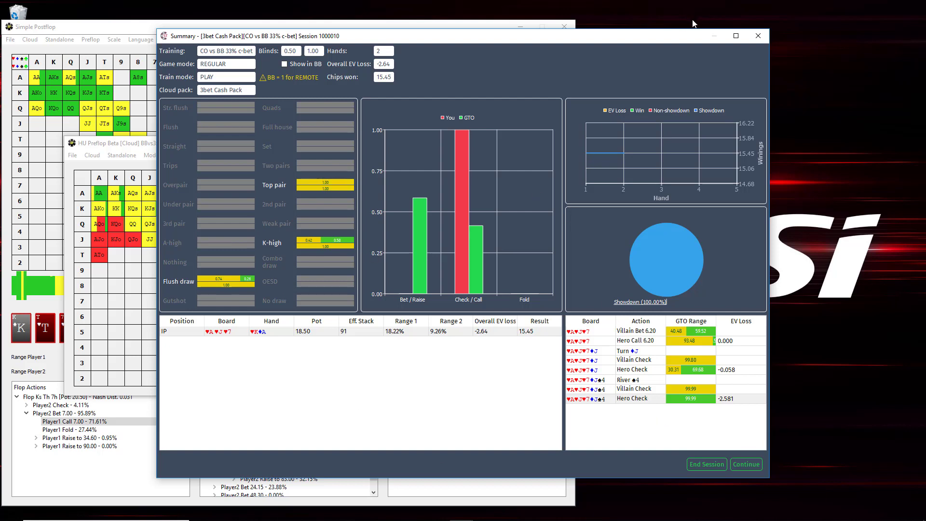
drag(703, 41, 676, 53)
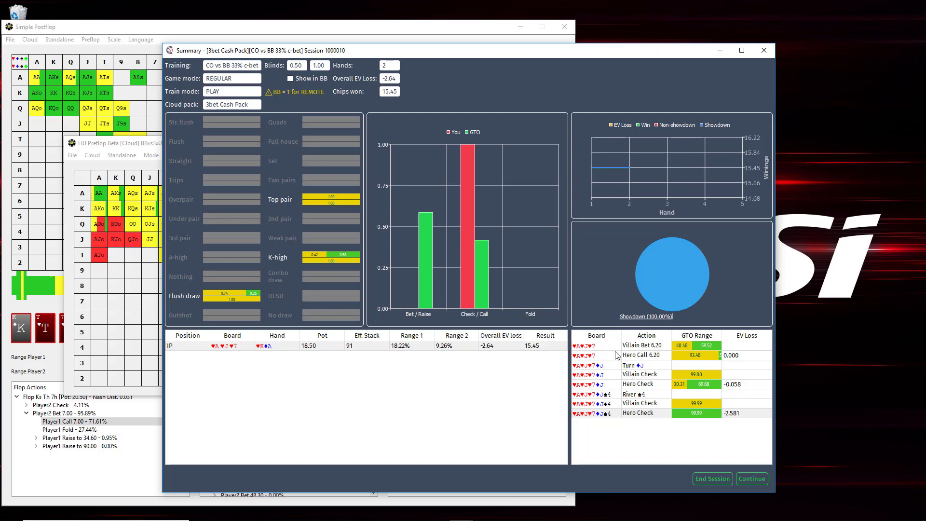
click(712, 479)
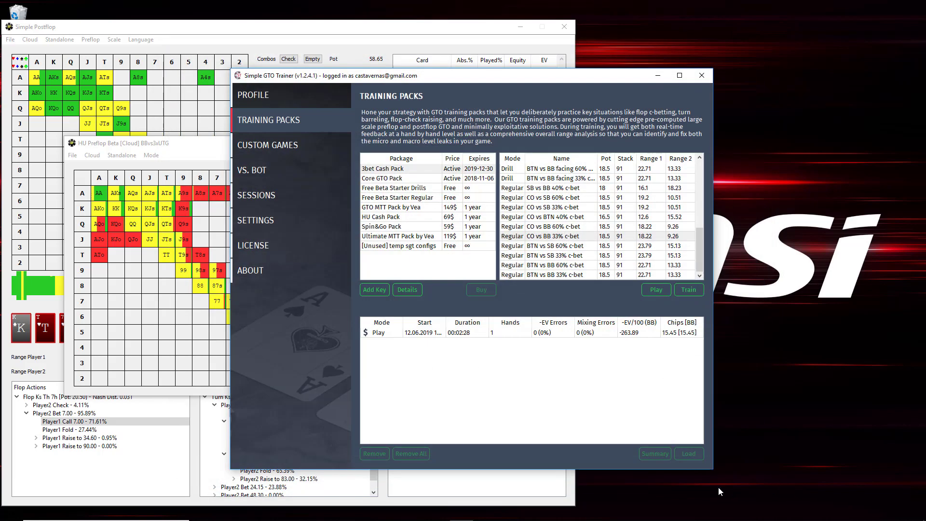